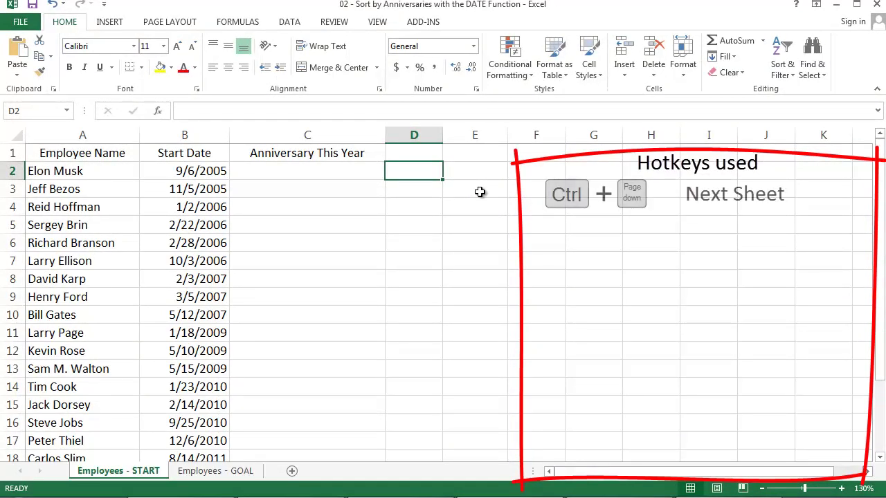
- Compare with the Employees - GOAL sheet and enter =DATE(2013,9,6) in cell C2 of the Employees - START sheet
{"action": "key", "text": "ctrl+Page_Down"}
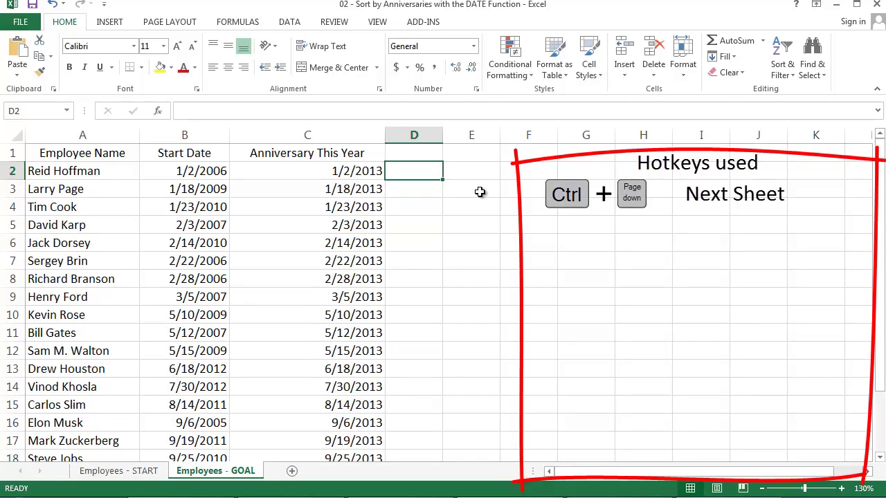
{"action": "key", "text": "ctrl+Page_Up"}
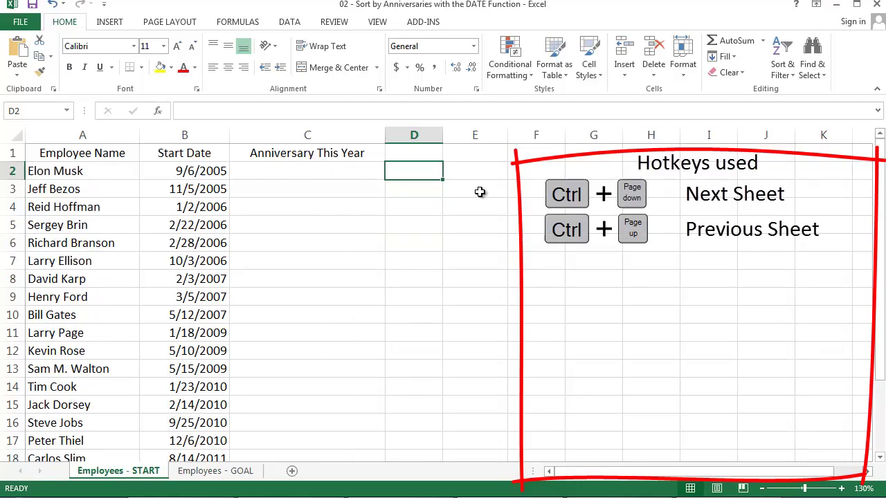
{"action": "key", "text": "Left"}
{"action": "type", "text": "=D"}
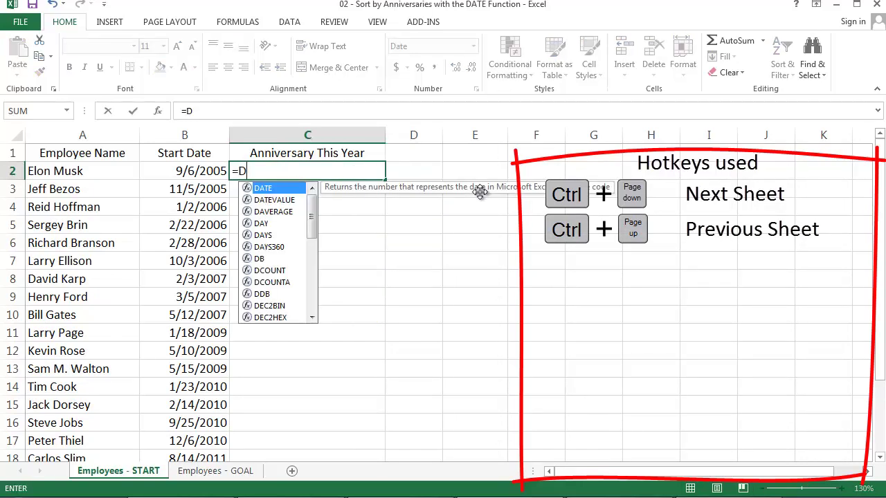
{"action": "type", "text": "ATE("}
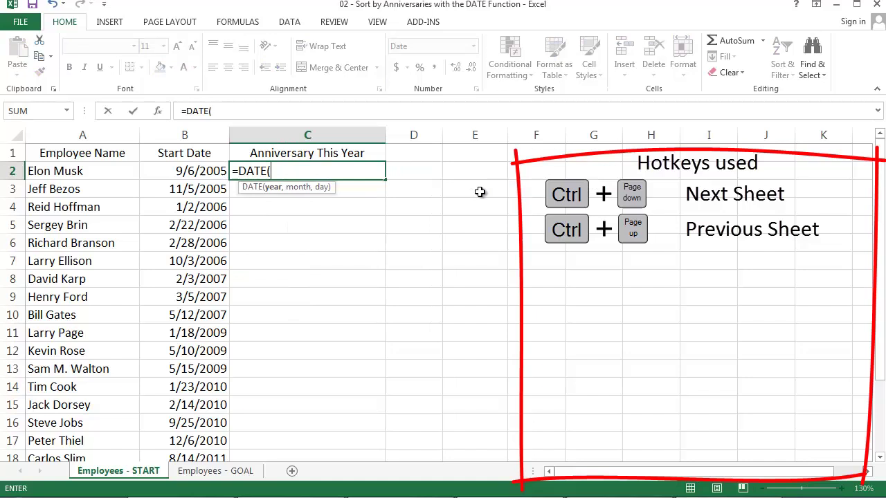
{"action": "type", "text": "2013,9"}
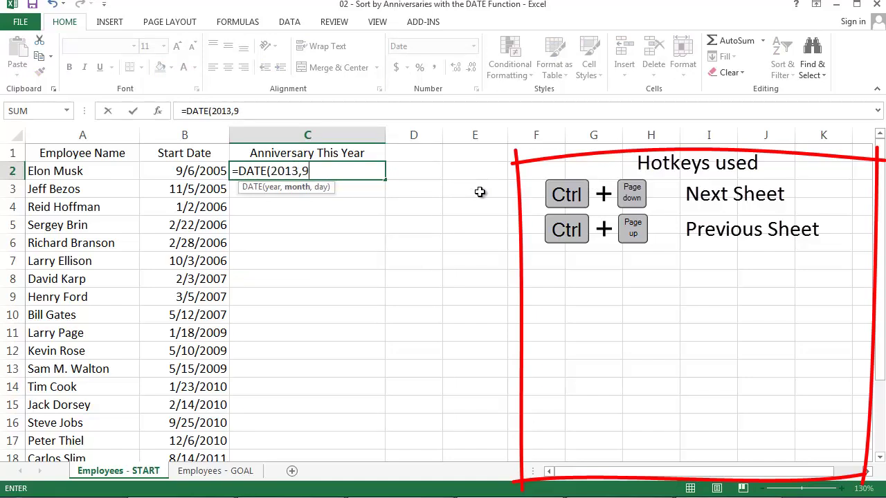
{"action": "type", "text": ",6)"}
{"action": "key", "text": "Return"}
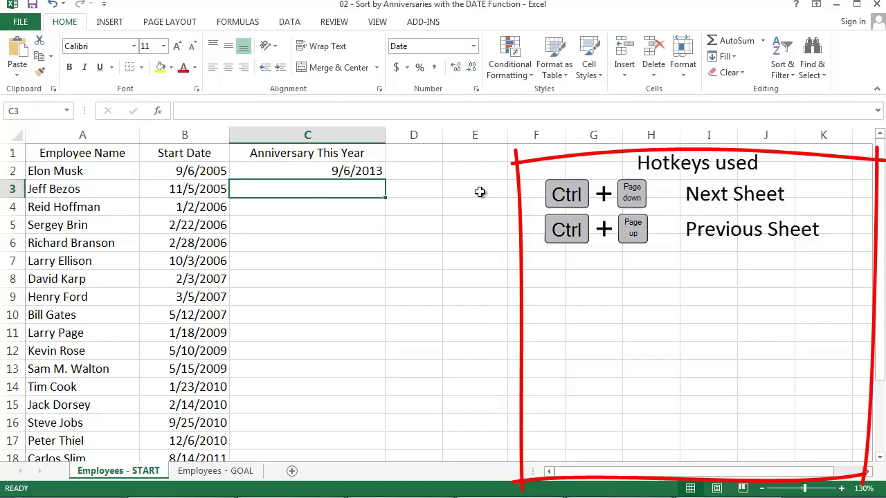
- Examine the year, month and day arguments of the DATE formula in C2 without changing them
{"action": "key", "text": "Up"}
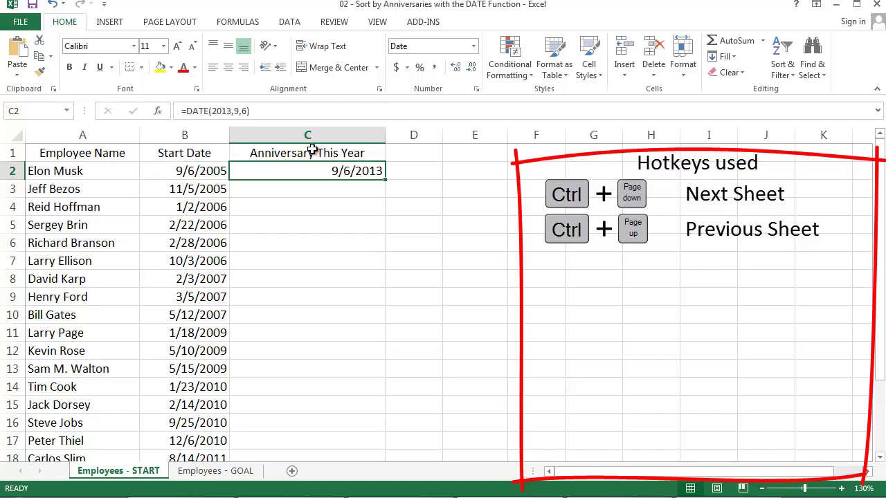
{"action": "key", "text": "F2"}
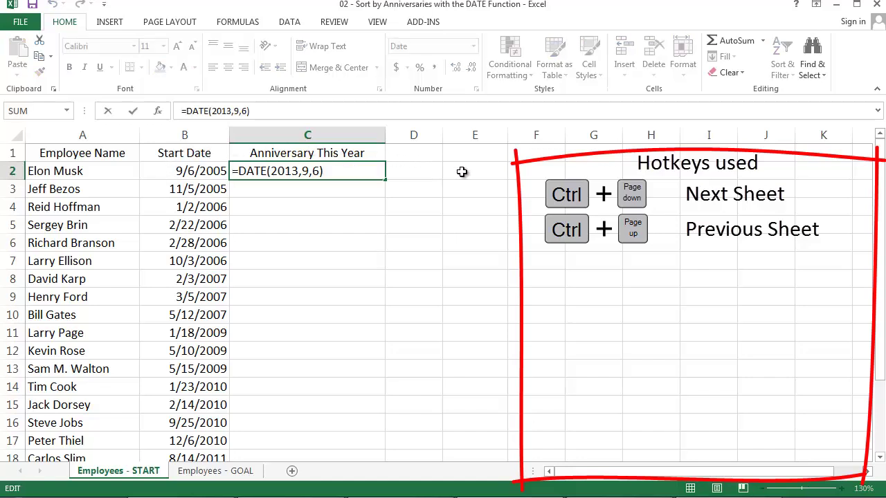
{"action": "key", "text": "Left"}
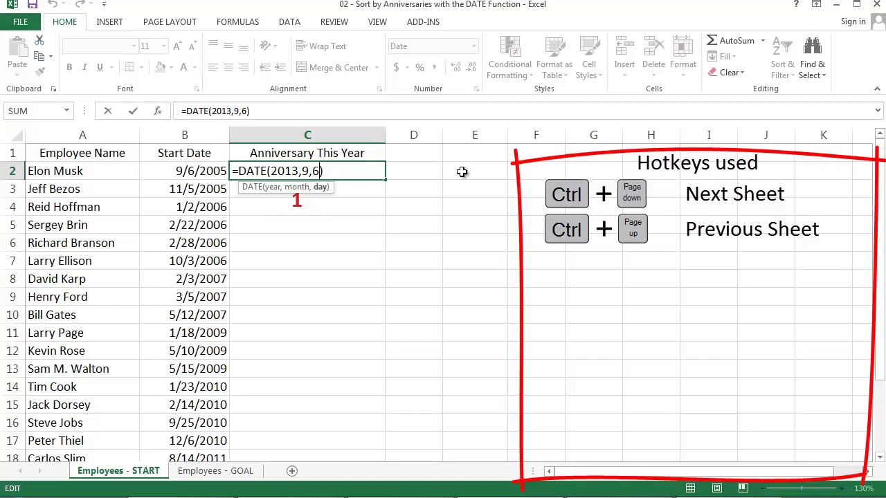
{"action": "key", "text": "Return"}
- Enter =MONTH(B3) in cell C3 and set the cell's number format to General
{"action": "type", "text": "=MONTH(B3)"}
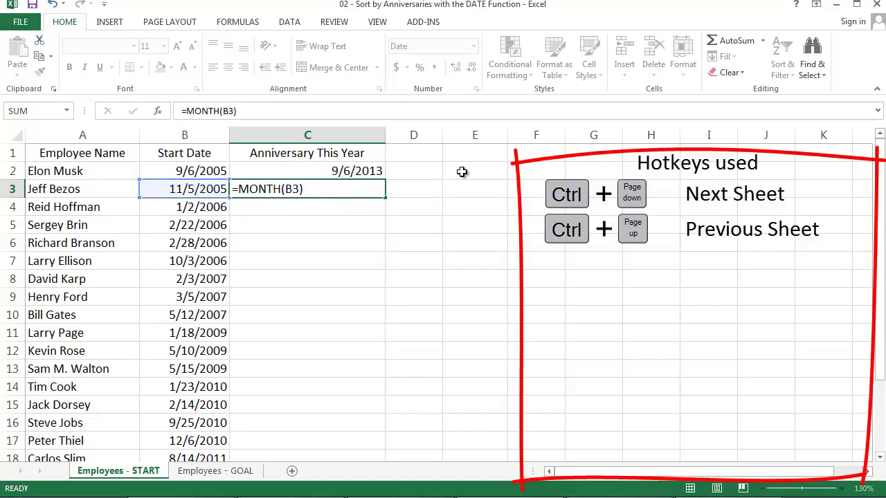
{"action": "key", "text": "Return"}
{"action": "key", "text": "Up"}
{"action": "key", "text": "ctrl+1"}
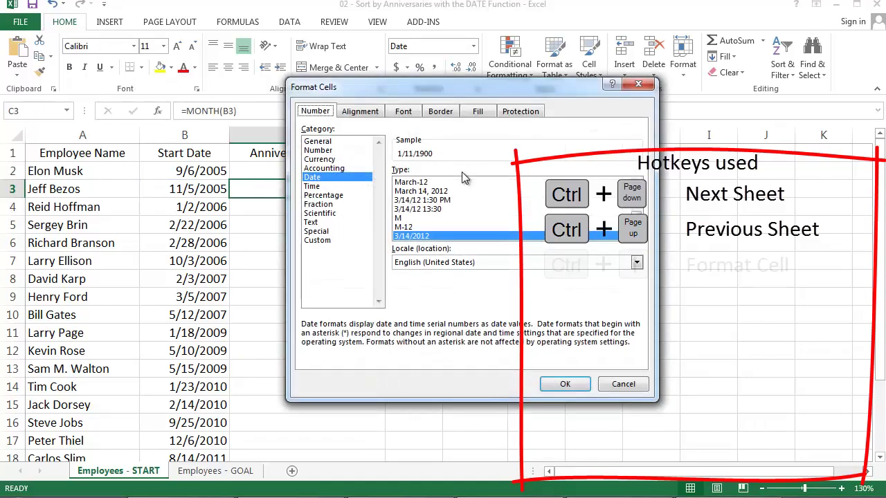
{"action": "left_click", "coordinate": [361, 142]}
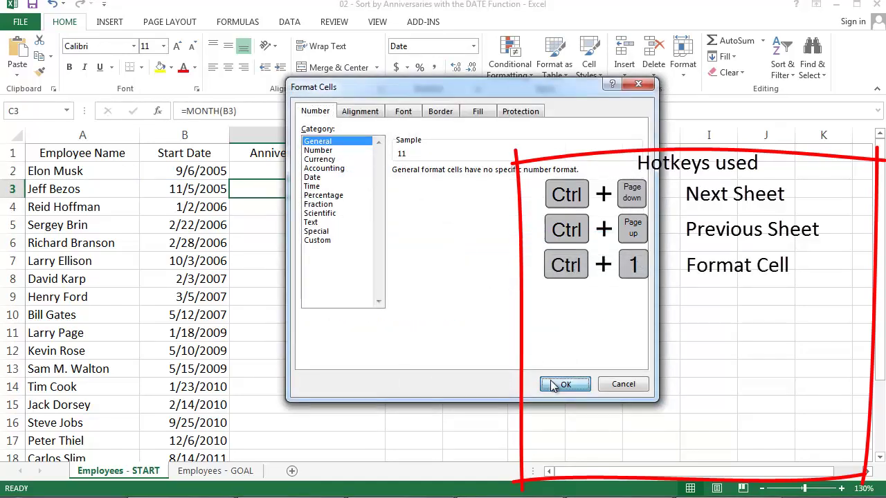
{"action": "left_click", "coordinate": [565, 384]}
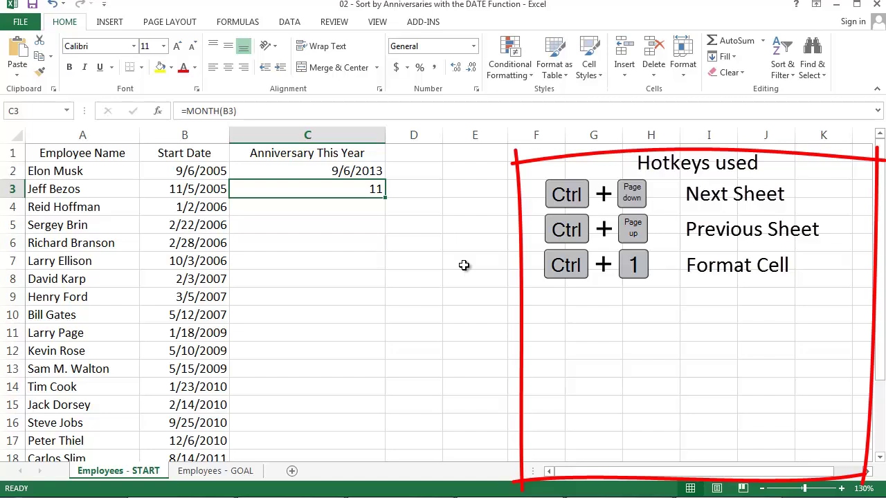
- Replace the fixed month in the DATE formula of C2 with MONTH(B2)
{"action": "key", "text": "Up"}
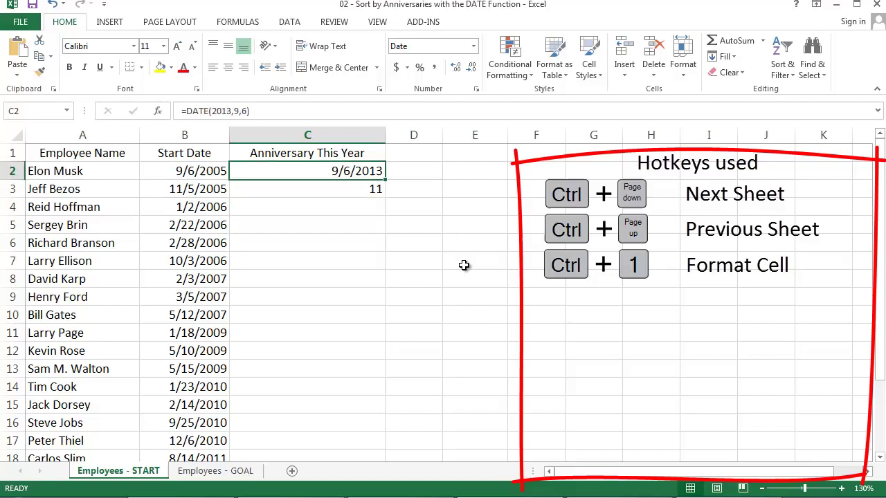
{"action": "key", "text": "F2"}
{"action": "key", "text": "Left"}
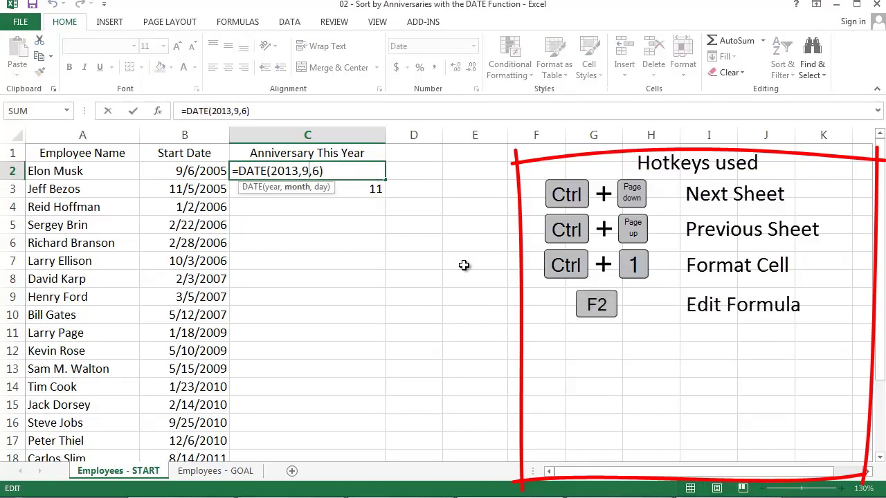
{"action": "key", "text": "shift+Left"}
{"action": "type", "text": "MON"}
{"action": "type", "text": "TH(B"}
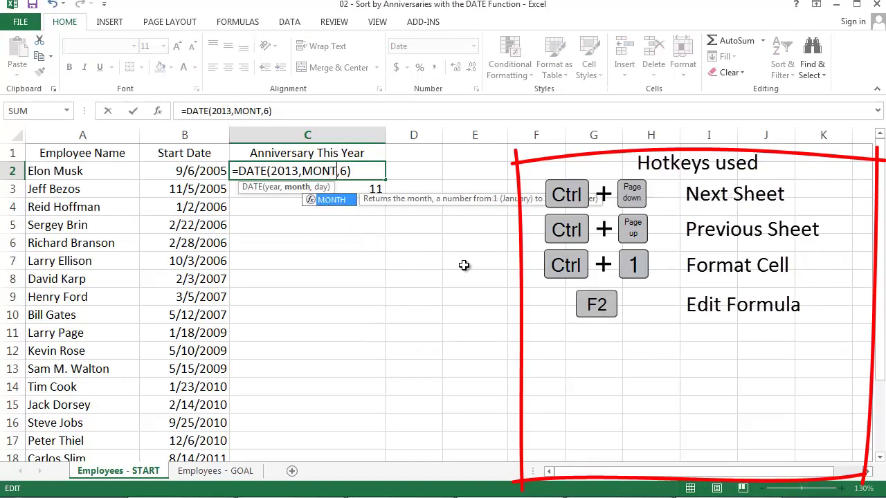
{"action": "type", "text": "2)"}
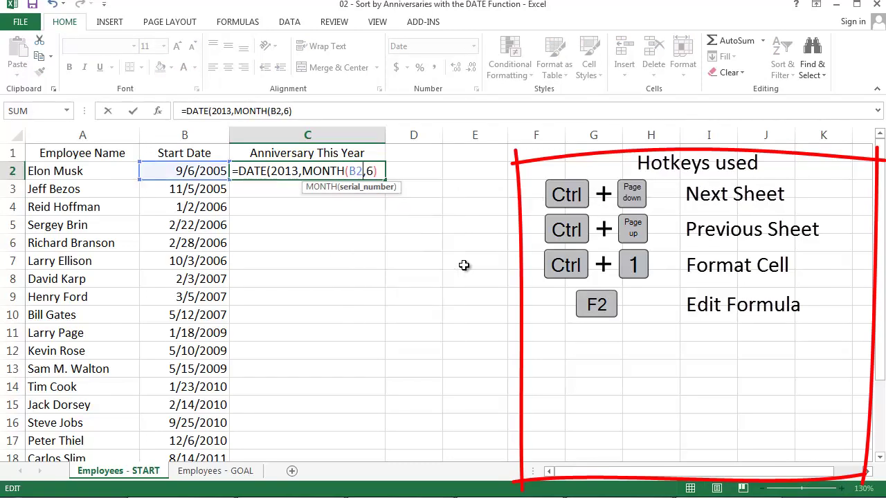
{"action": "key", "text": "Return"}
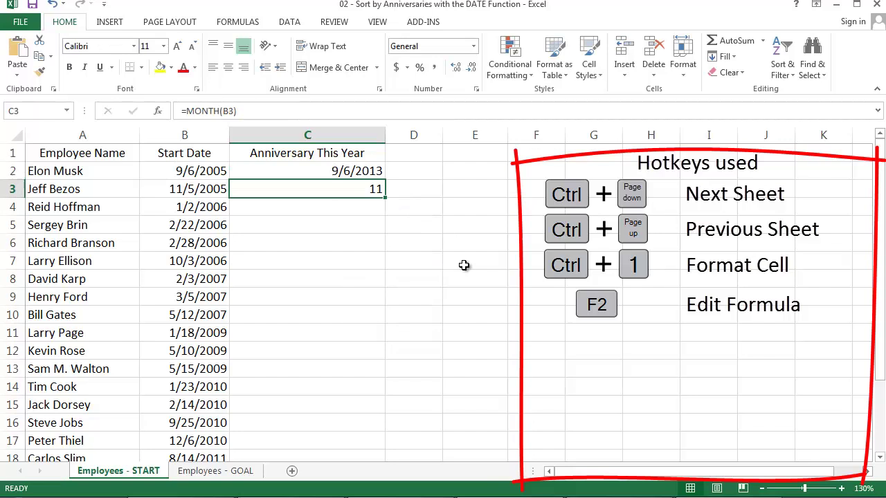
{"action": "key", "text": "Up"}
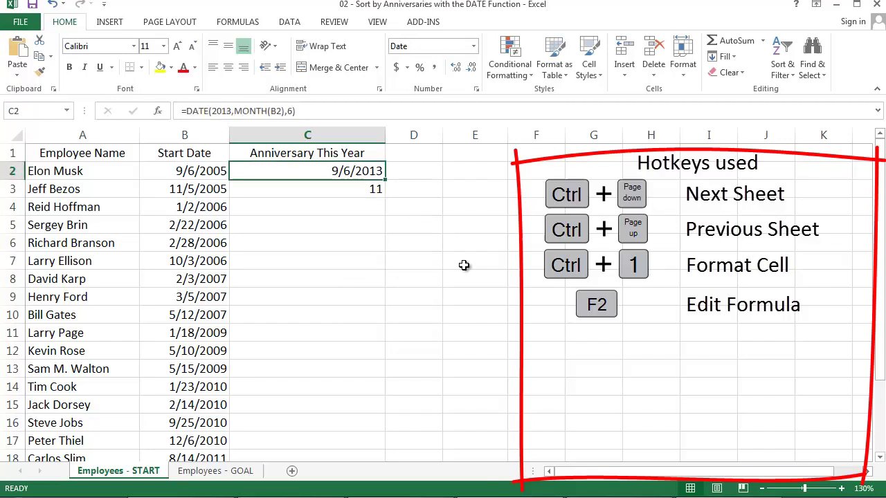
- Replace the formula in cell C3 with =DAY(B3) to extract the day from the start date
{"action": "key", "text": "Down"}
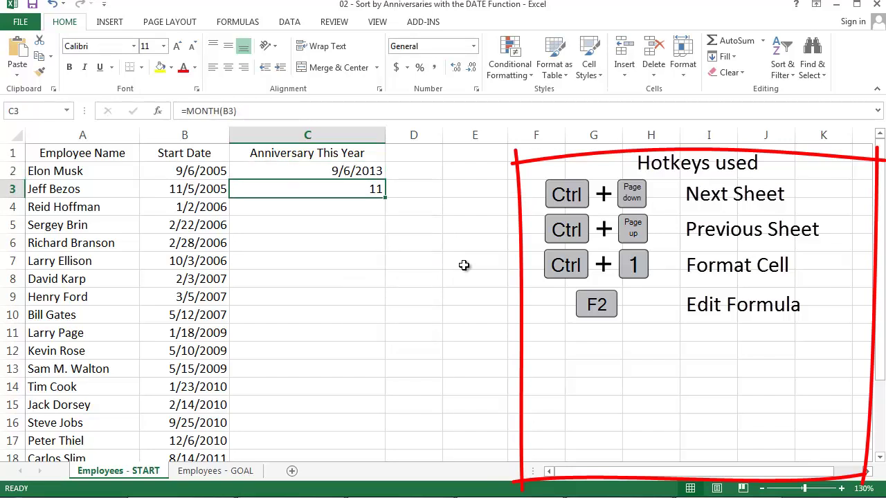
{"action": "type", "text": "=DAY"}
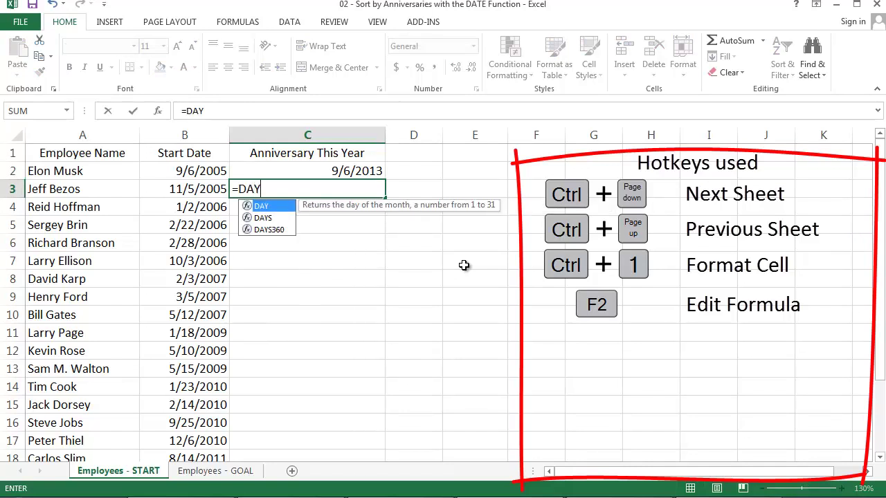
{"action": "type", "text": "(B3)"}
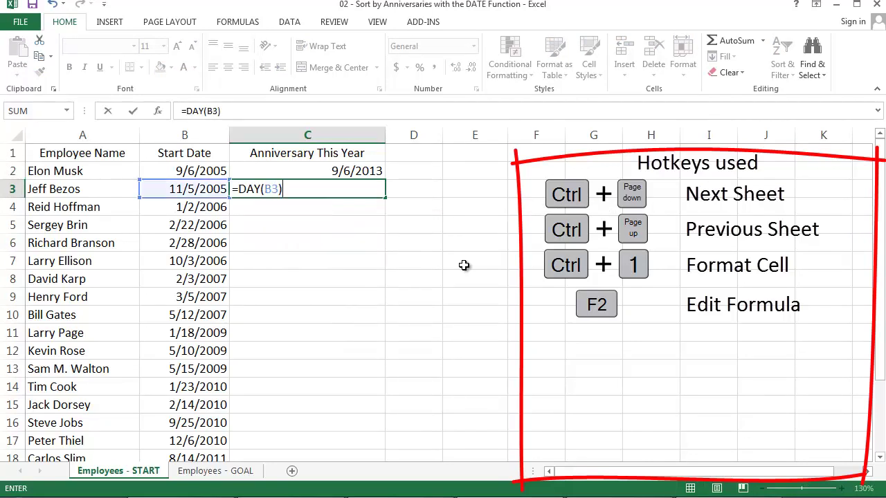
{"action": "key", "text": "Return"}
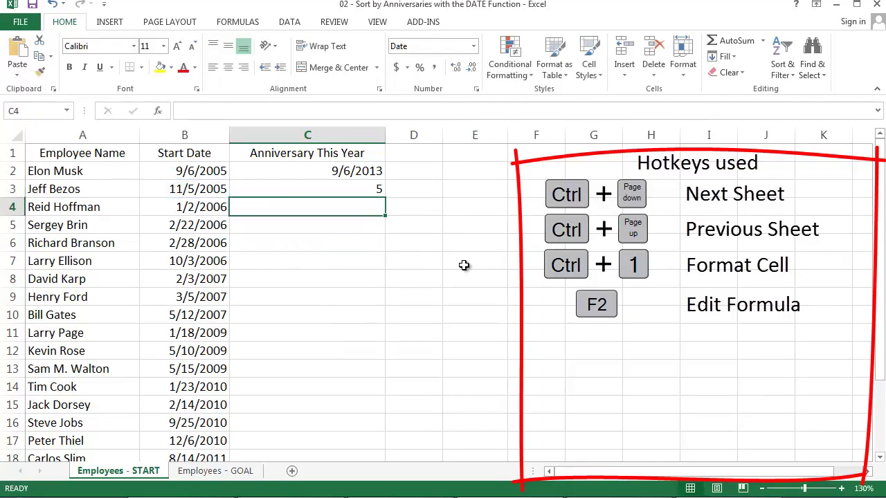
- Replace the fixed day in the DATE formula of C2 with DAY(B2), giving =DATE(2013,MONTH(B2),DAY(B2))
{"action": "key", "text": "Up"}
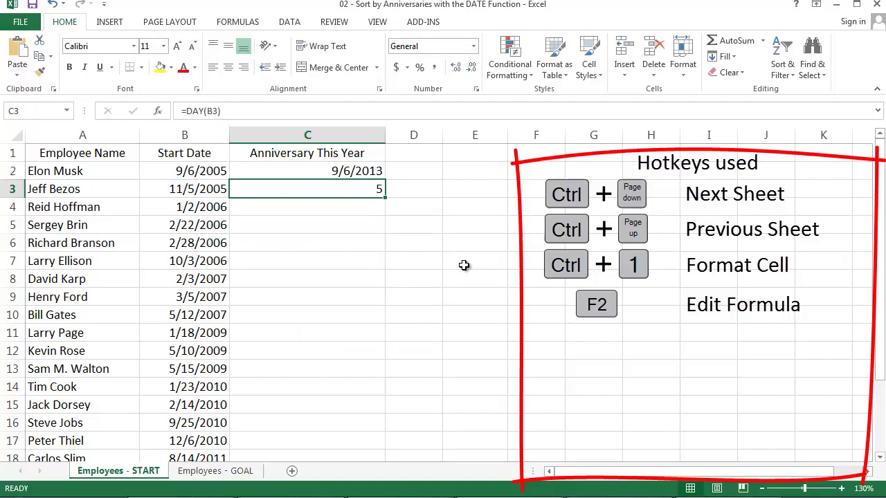
{"action": "key", "text": "Up"}
{"action": "key", "text": "F2"}
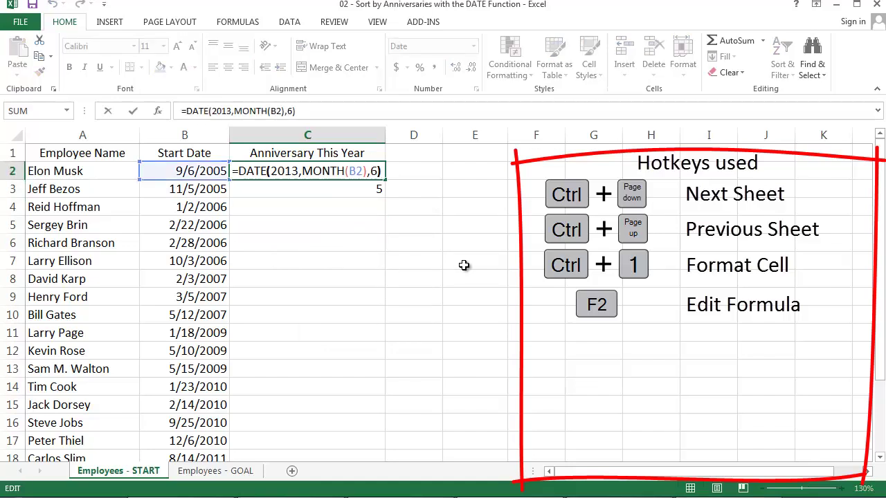
{"action": "key", "text": "Left"}
{"action": "key", "text": "BackSpace"}
{"action": "type", "text": "DAY(B"}
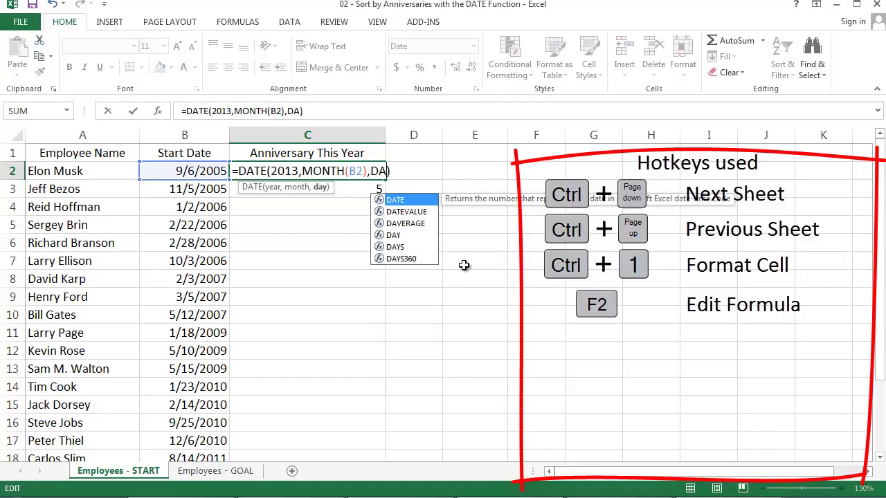
{"action": "type", "text": "2))"}
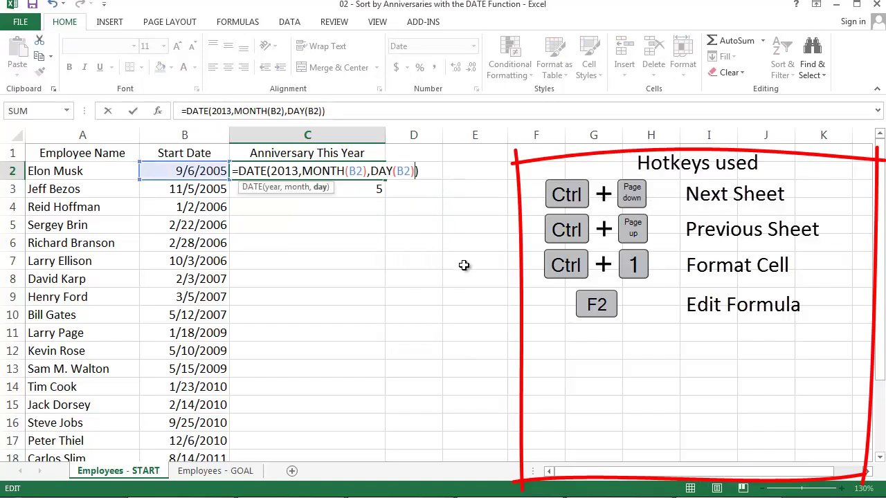
{"action": "key", "text": "ctrl+Return"}
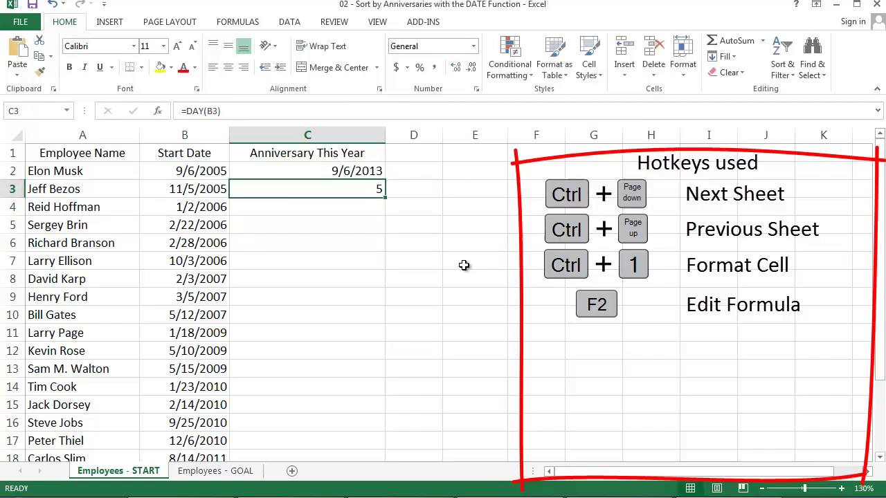
{"action": "key", "text": "Up"}
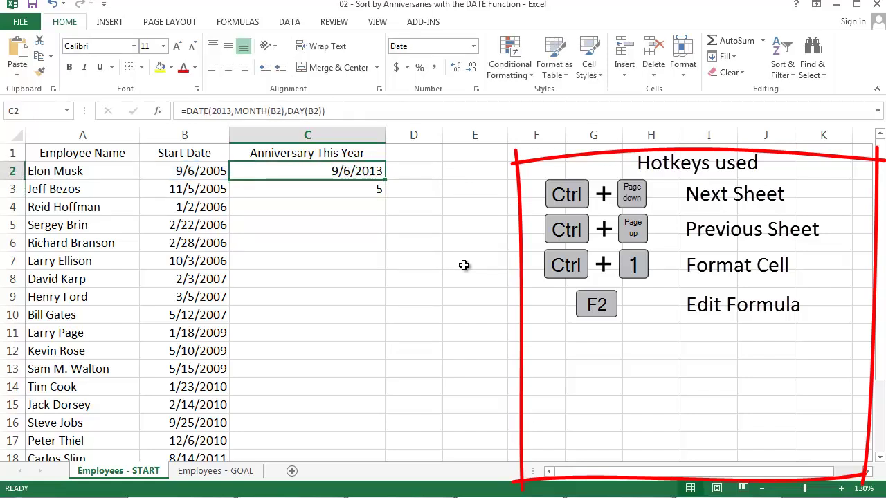
- Enter =YEAR(B3) in cell C3 to extract the year from the start date
{"action": "key", "text": "Down"}
{"action": "type", "text": "=Y"}
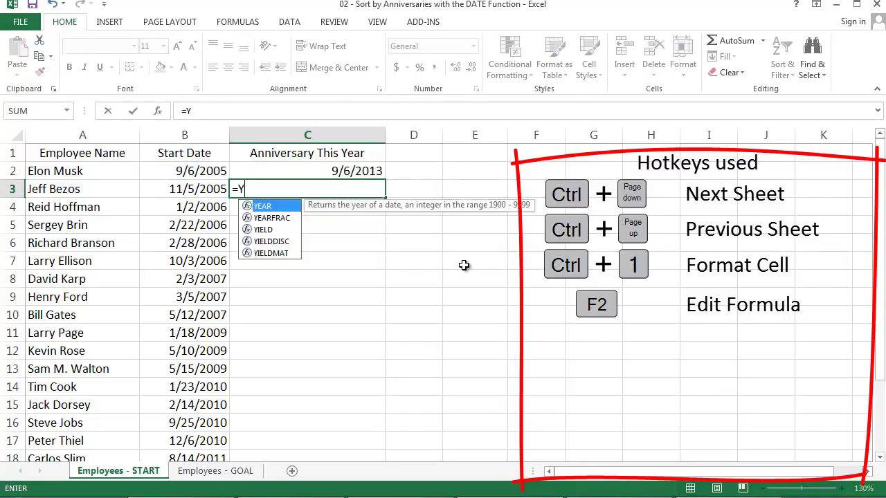
{"action": "type", "text": "EAR(B3)"}
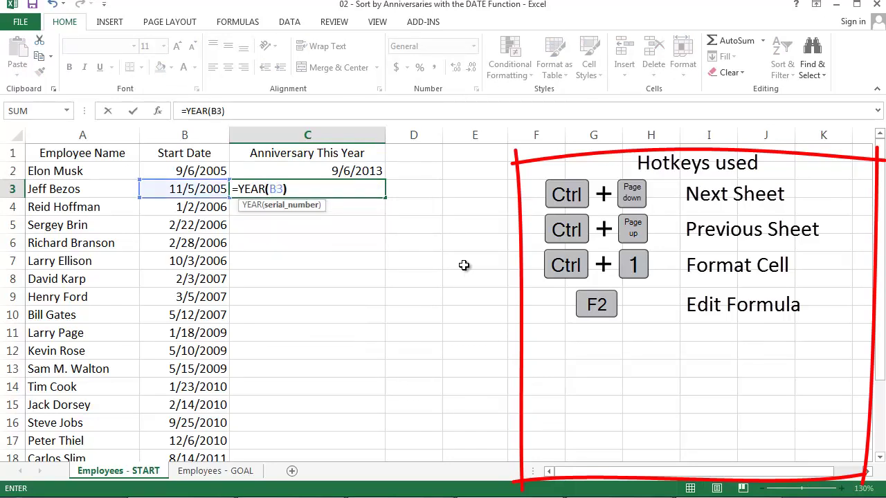
{"action": "key", "text": "Return"}
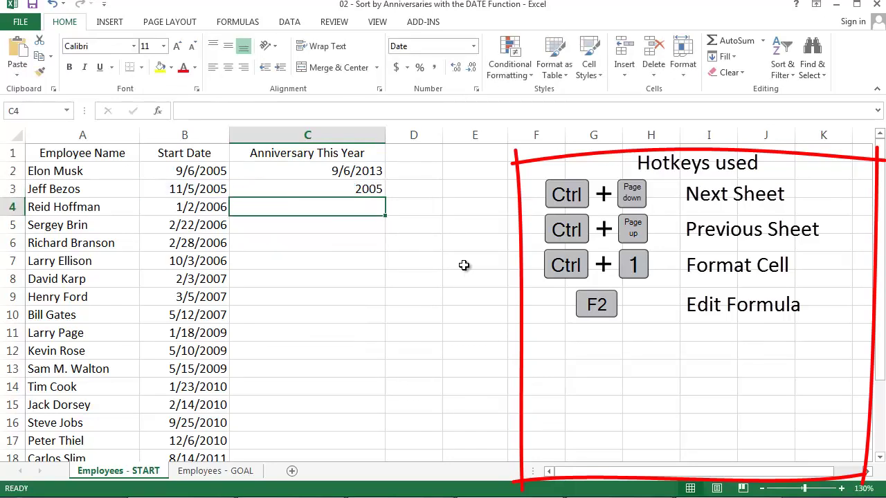
- Enter =TODAY() in cell E1 to supply the current date
{"action": "key", "text": "Up"}
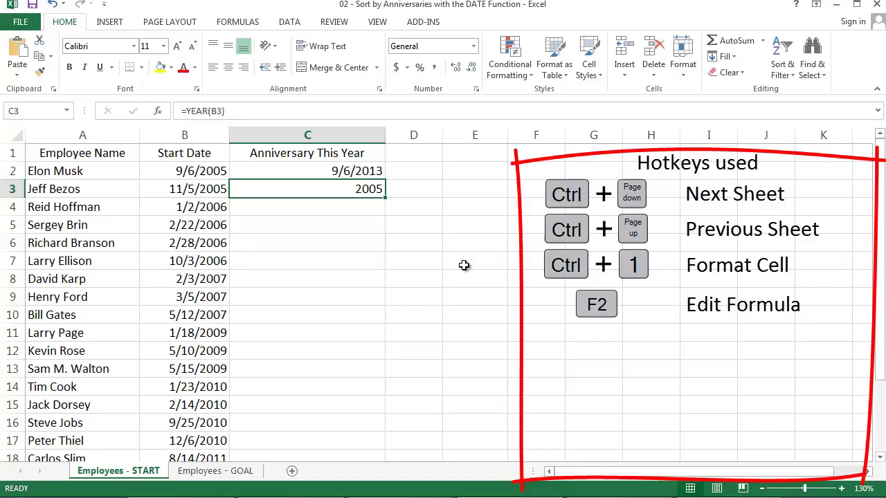
{"action": "key", "text": "Up"}
{"action": "key", "text": "Up"}
{"action": "key", "text": "Right"}
{"action": "key", "text": "Right"}
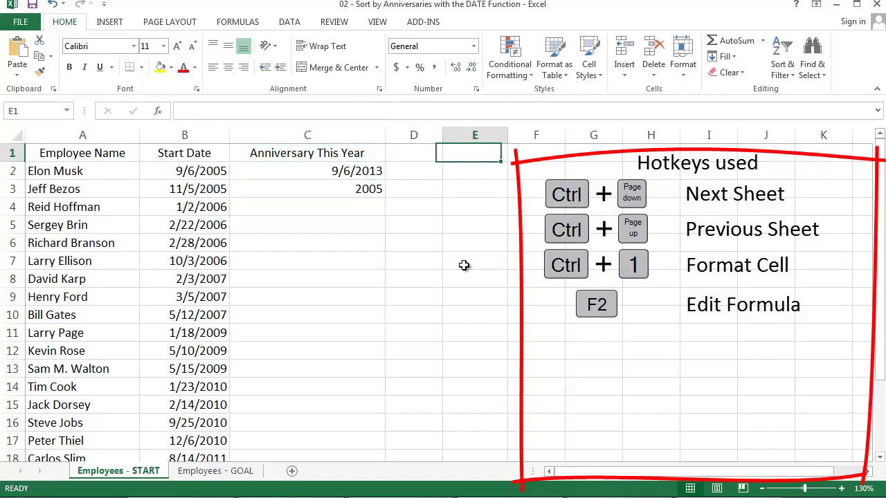
{"action": "type", "text": "=TODAY()"}
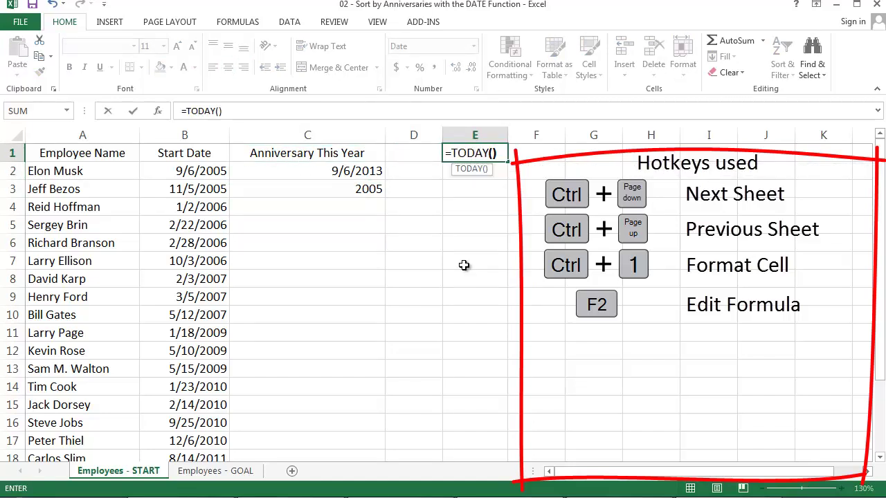
{"action": "key", "text": "Return"}
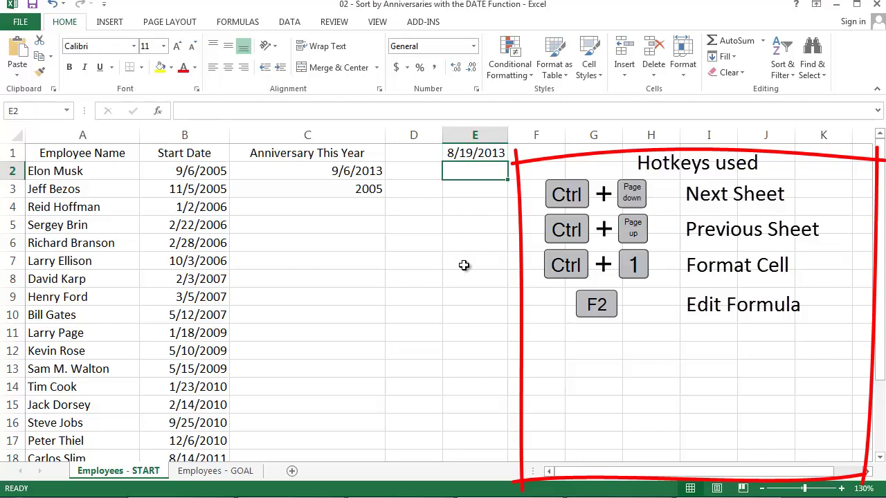
{"action": "key", "text": "Up"}
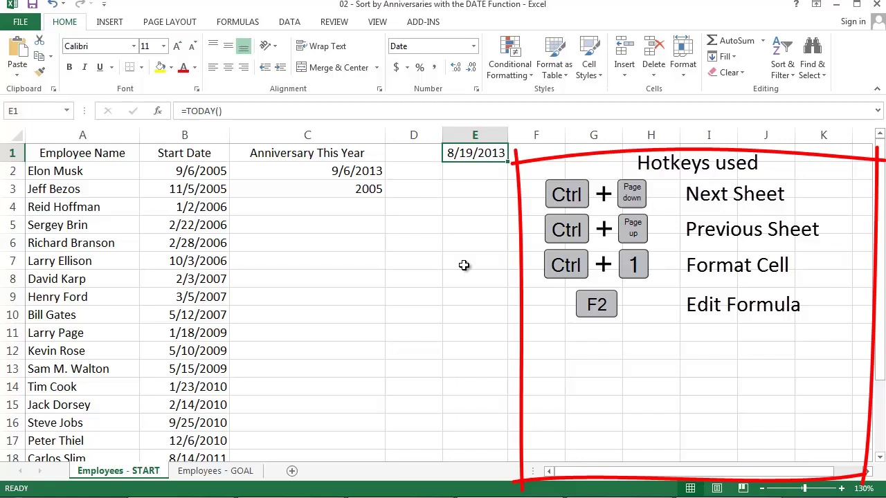
- Replace the fixed year in the DATE formula of C2 with YEAR(E1), giving =DATE(YEAR(E1),MONTH(B2),DAY(B2))
{"action": "key", "text": "Left"}
{"action": "key", "text": "Left"}
{"action": "key", "text": "Down"}
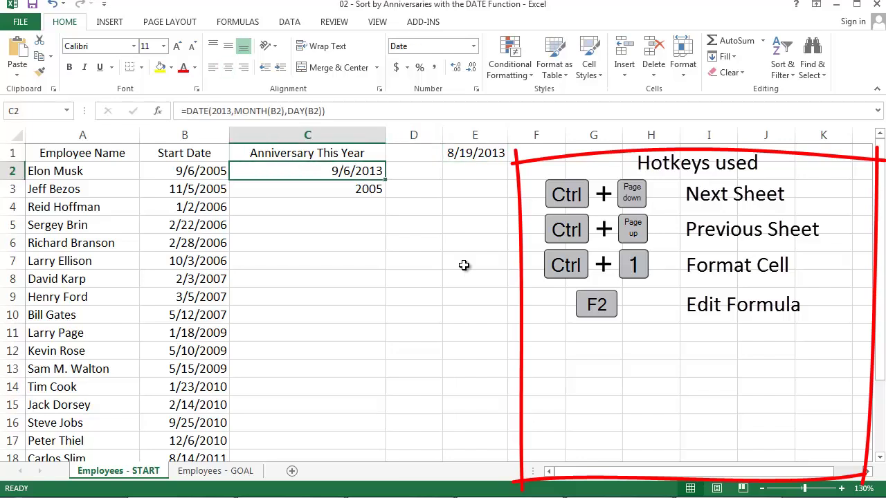
{"action": "key", "text": "F2"}
{"action": "key", "text": "Left"}
{"action": "key", "text": "Left"}
{"action": "key", "text": "Left"}
{"action": "key", "text": "Left"}
{"action": "key", "text": "Left"}
{"action": "key", "text": "Left"}
{"action": "key", "text": "Left"}
{"action": "key", "text": "Left"}
{"action": "key", "text": "Left"}
{"action": "key", "text": "Left"}
{"action": "key", "text": "Left"}
{"action": "key", "text": "Left"}
{"action": "key", "text": "Left"}
{"action": "key", "text": "Left"}
{"action": "key", "text": "Left"}
{"action": "key", "text": "Left"}
{"action": "key", "text": "Left"}
{"action": "key", "text": "Left"}
{"action": "key", "text": "Left"}
{"action": "key", "text": "Left"}
{"action": "key", "text": "Left"}
{"action": "key", "text": "Left"}
{"action": "key", "text": "Left"}
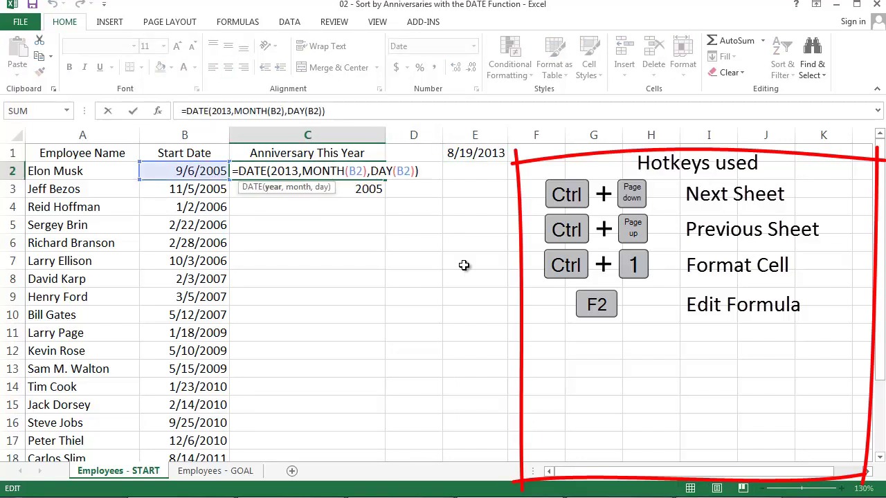
{"action": "key", "text": "shift+Right"}
{"action": "key", "text": "shift+Right"}
{"action": "key", "text": "shift+Right"}
{"action": "key", "text": "shift+Right"}
{"action": "type", "text": "YEAR("}
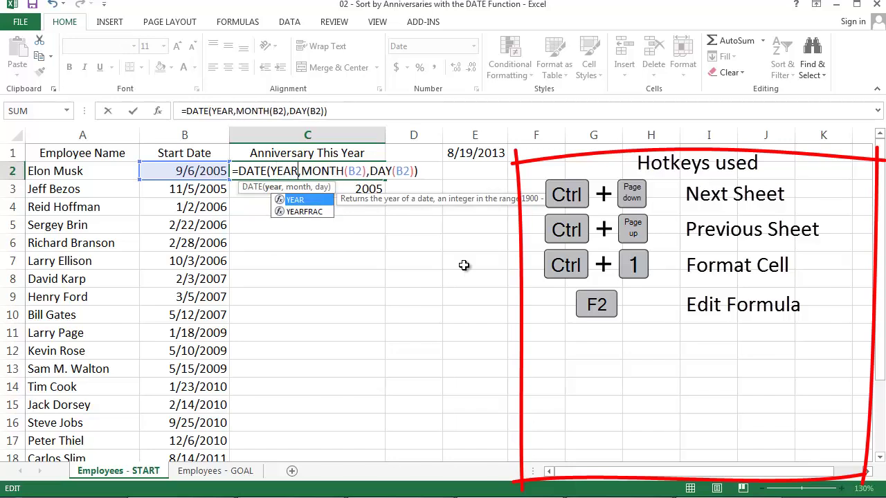
{"action": "left_click", "coordinate": [477, 157]}
{"action": "type", "text": ")"}
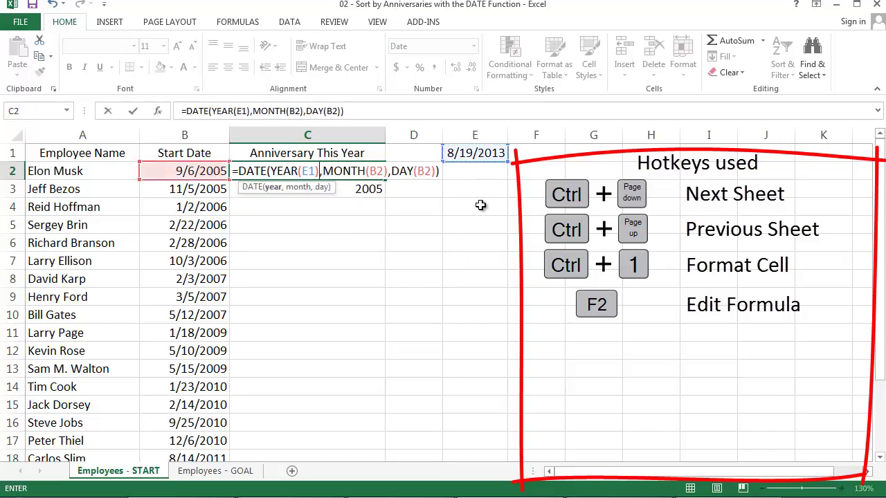
{"action": "key", "text": "Return"}
{"action": "key", "text": "Up"}
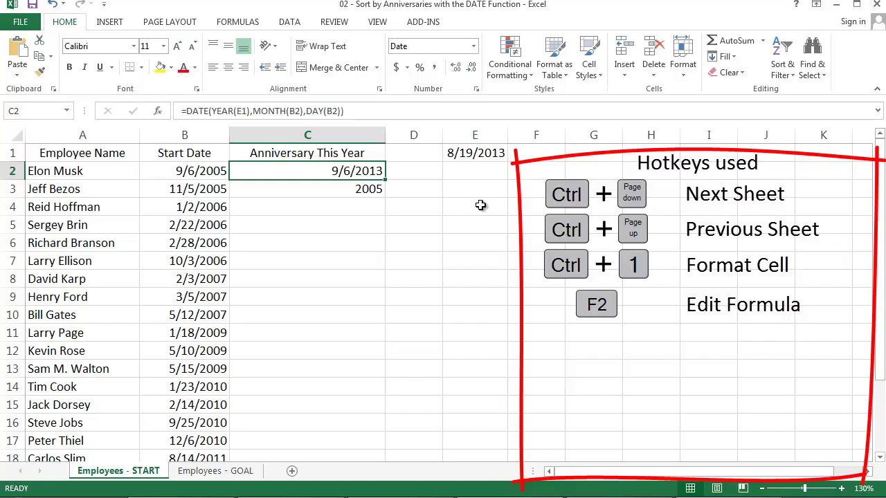
- Anchor the E1 reference in the C2 formula as absolute, giving =DATE(YEAR($E$1),MONTH(B2),DAY(B2))
{"action": "key", "text": "F2"}
{"action": "key", "text": "Left"}
{"action": "key", "text": "Left"}
{"action": "key", "text": "Left"}
{"action": "key", "text": "Left"}
{"action": "key", "text": "Left"}
{"action": "key", "text": "Left"}
{"action": "key", "text": "Left"}
{"action": "key", "text": "Left"}
{"action": "key", "text": "Left"}
{"action": "key", "text": "Left"}
{"action": "key", "text": "Left"}
{"action": "key", "text": "Left"}
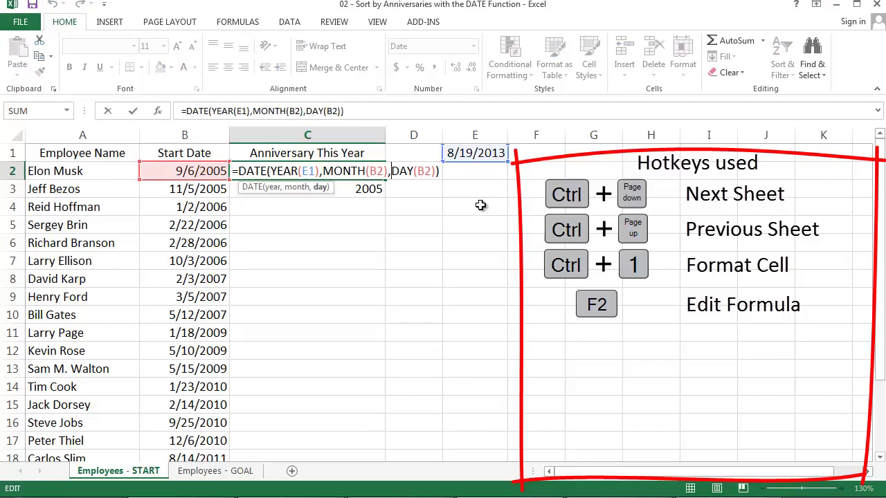
{"action": "key", "text": "Left"}
{"action": "key", "text": "Left"}
{"action": "key", "text": "Left"}
{"action": "key", "text": "Left"}
{"action": "key", "text": "Left"}
{"action": "key", "text": "Left"}
{"action": "key", "text": "Left"}
{"action": "key", "text": "Left"}
{"action": "key", "text": "Left"}
{"action": "key", "text": "Left"}
{"action": "key", "text": "shift+Right"}
{"action": "key", "text": "shift+Right"}
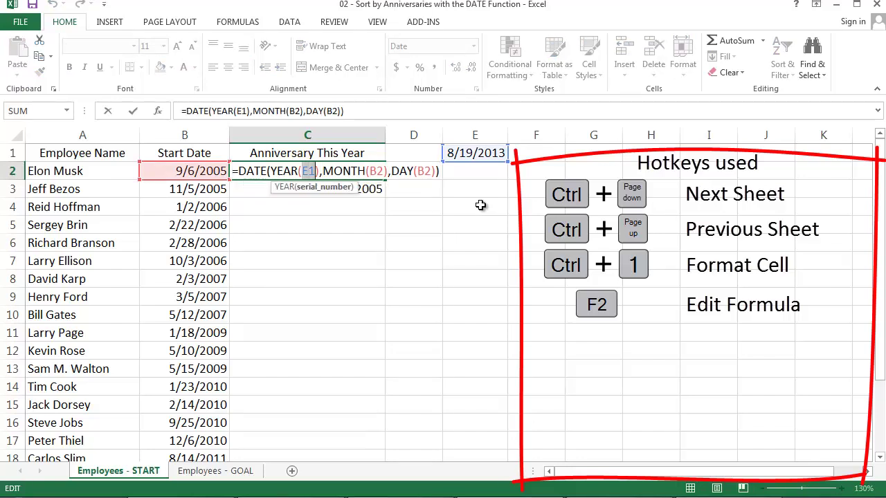
{"action": "key", "text": "F4"}
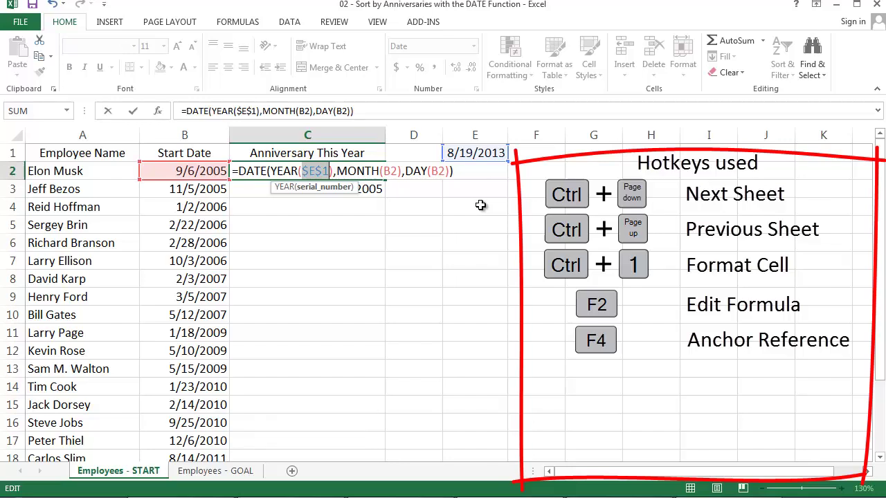
{"action": "key", "text": "Return"}
{"action": "key", "text": "Up"}
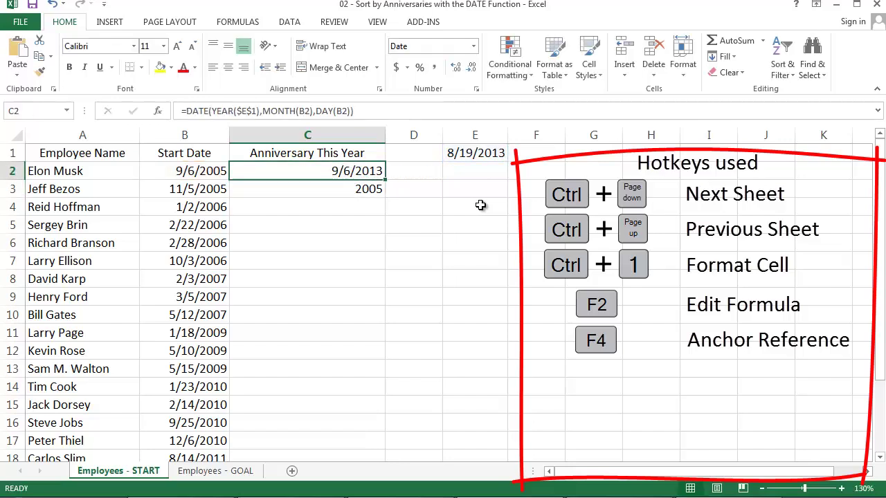
- Fill the anniversary formula from C2 down through C21, the last employee row
{"action": "key", "text": "Left"}
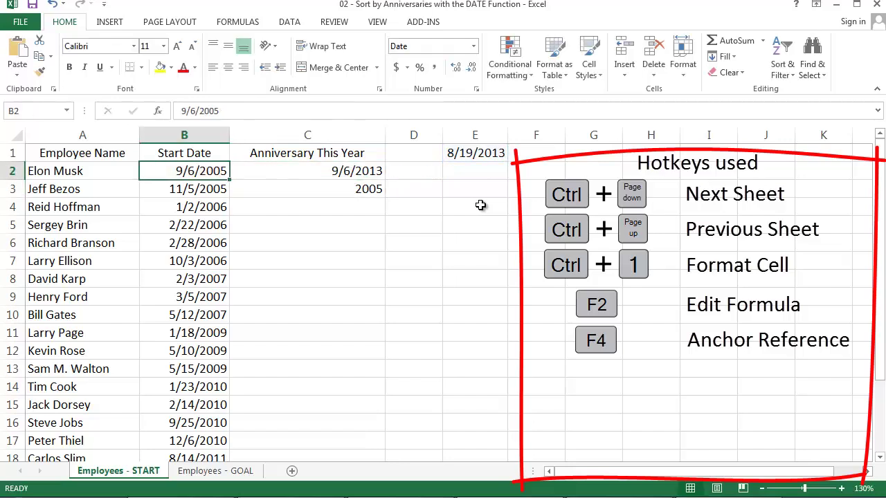
{"action": "key", "text": "ctrl+Down"}
{"action": "key", "text": "Right"}
{"action": "key", "text": "ctrl+shift+Up"}
{"action": "key", "text": "shift+Up"}
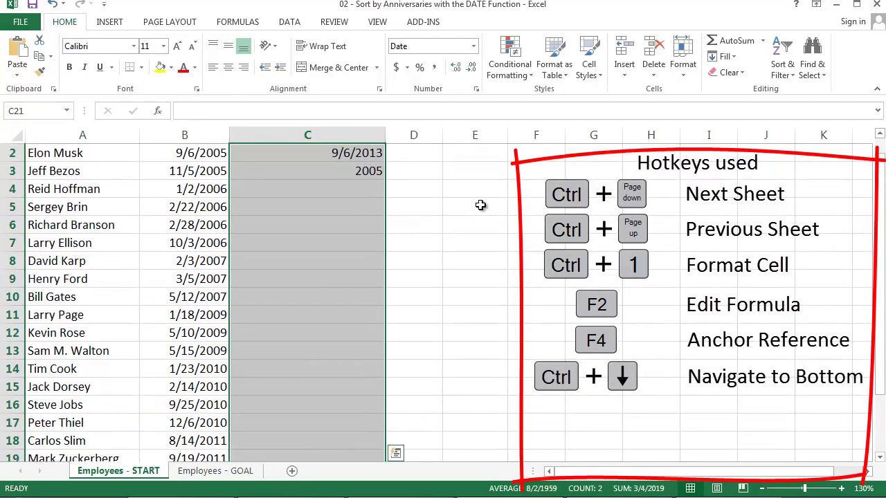
{"action": "key", "text": "ctrl+d"}
{"action": "key", "text": "ctrl+Up"}
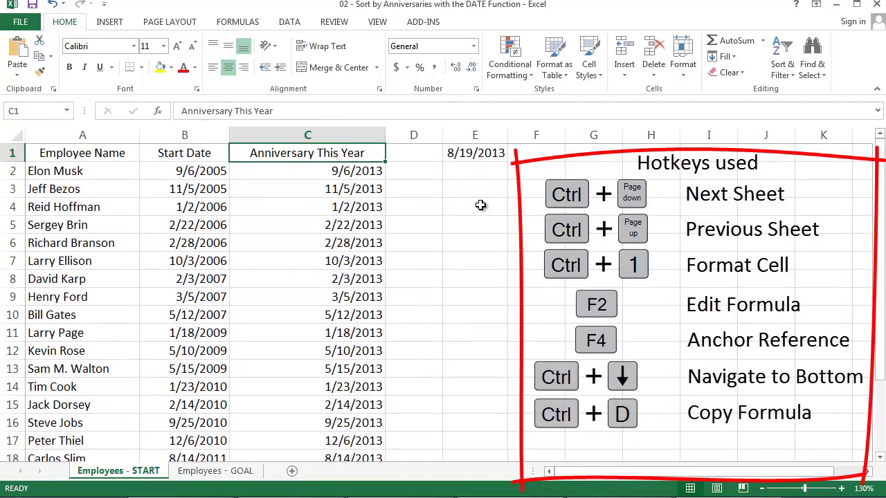
- Add AutoFilters to the employee table and sort it by Anniversary This Year from oldest to newest
{"action": "key", "text": "Down"}
{"action": "key", "text": "alt+d"}
{"action": "key", "text": "f"}
{"action": "key", "text": "f"}
{"action": "left_click", "coordinate": [379, 155]}
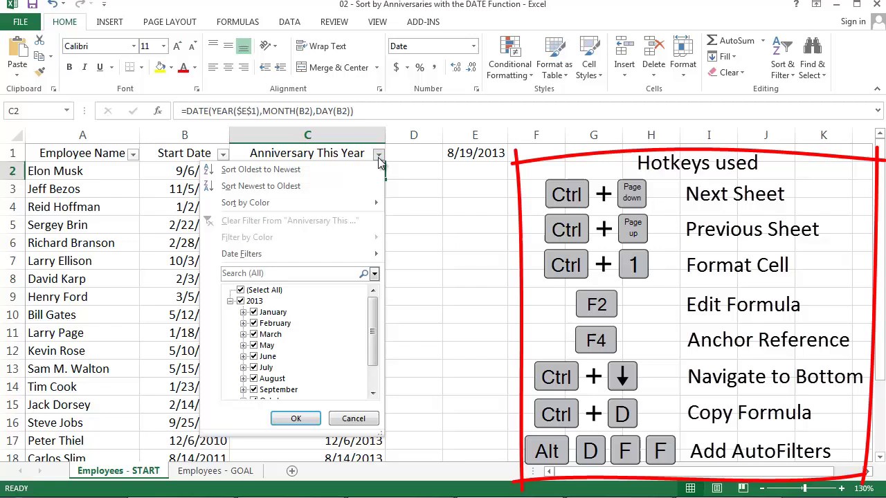
{"action": "left_click", "coordinate": [301, 171]}
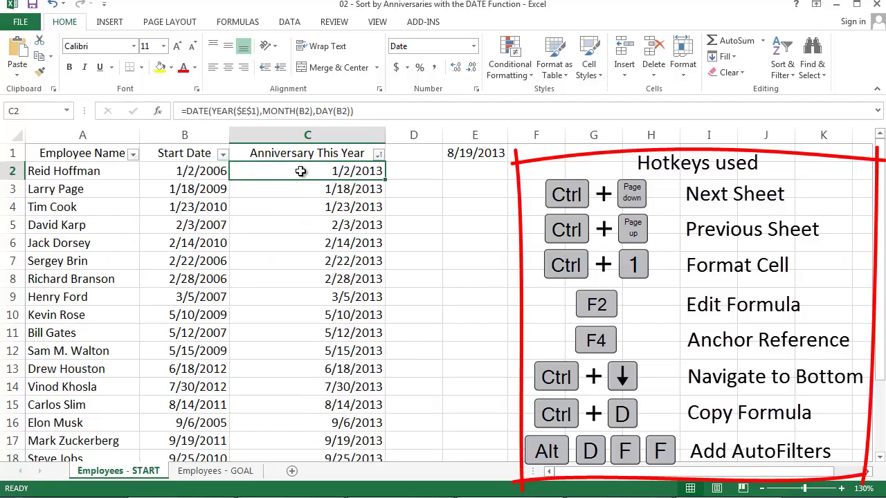